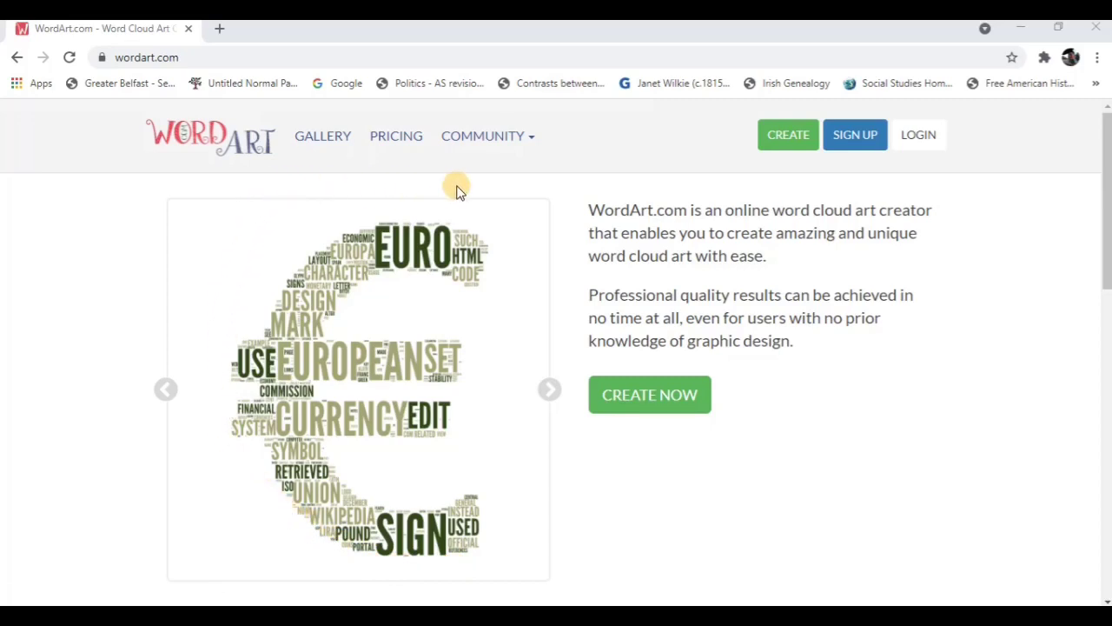
Start a new word cloud and replace the first sample word with 'Belfast high School'.
click(669, 403)
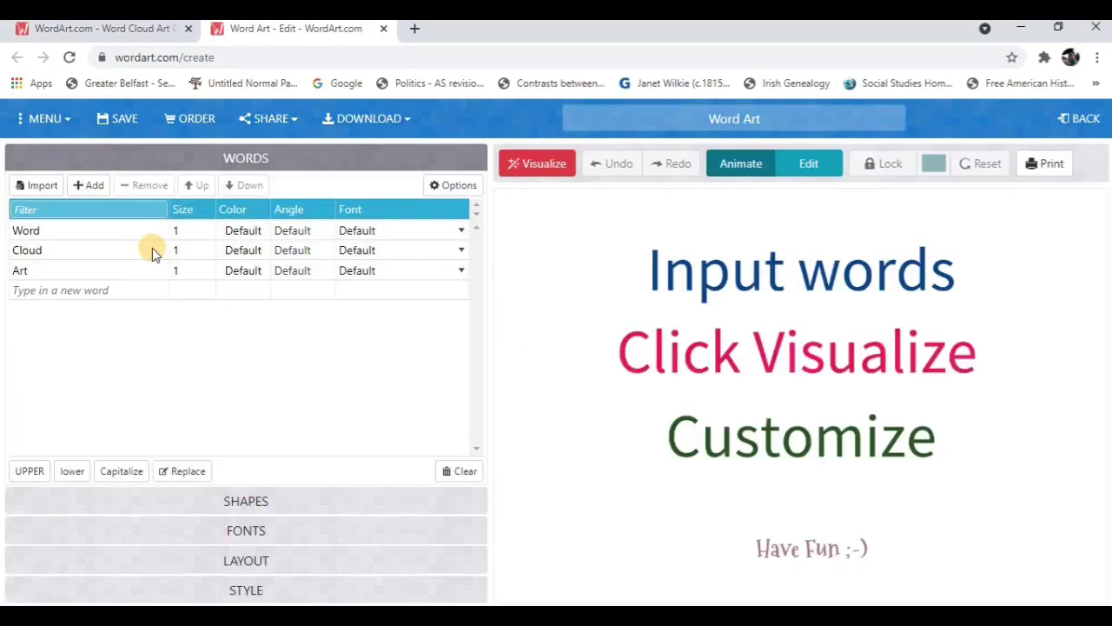
click(93, 230)
drag(63, 230, 9, 232)
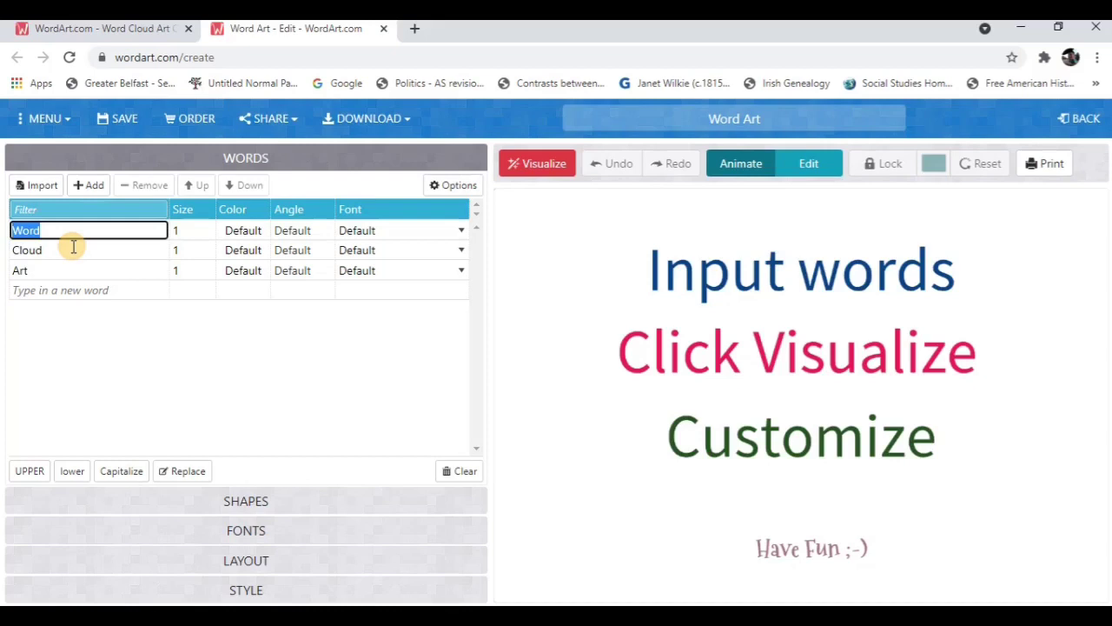
text(belfast)
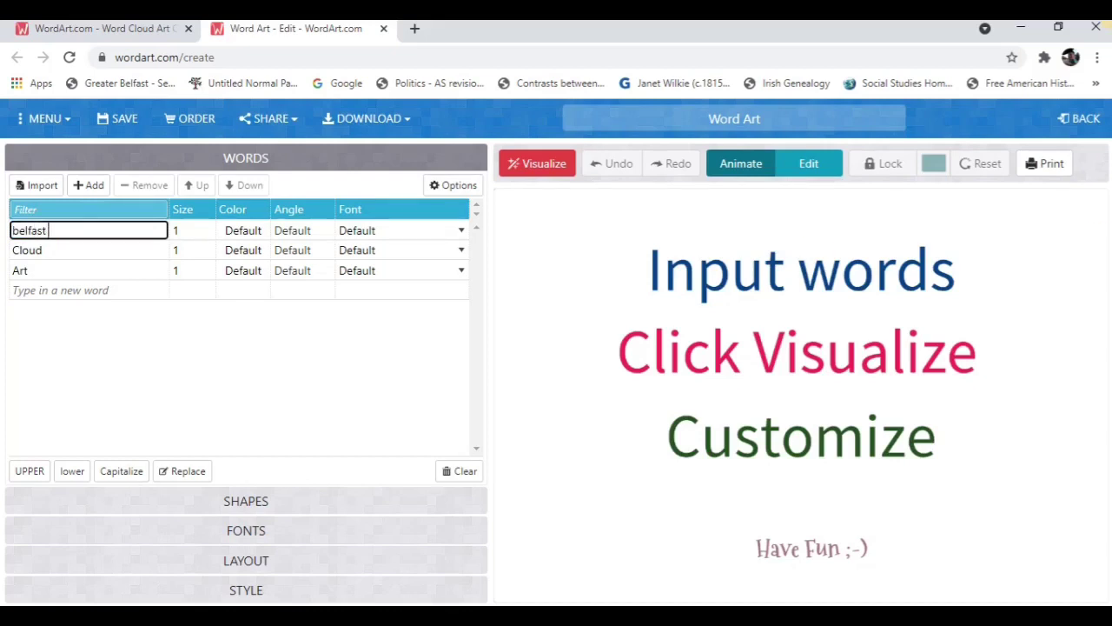
text( hgi)
text(gh)
text( School)
click(14, 229)
key(BackSpace)
text(B)
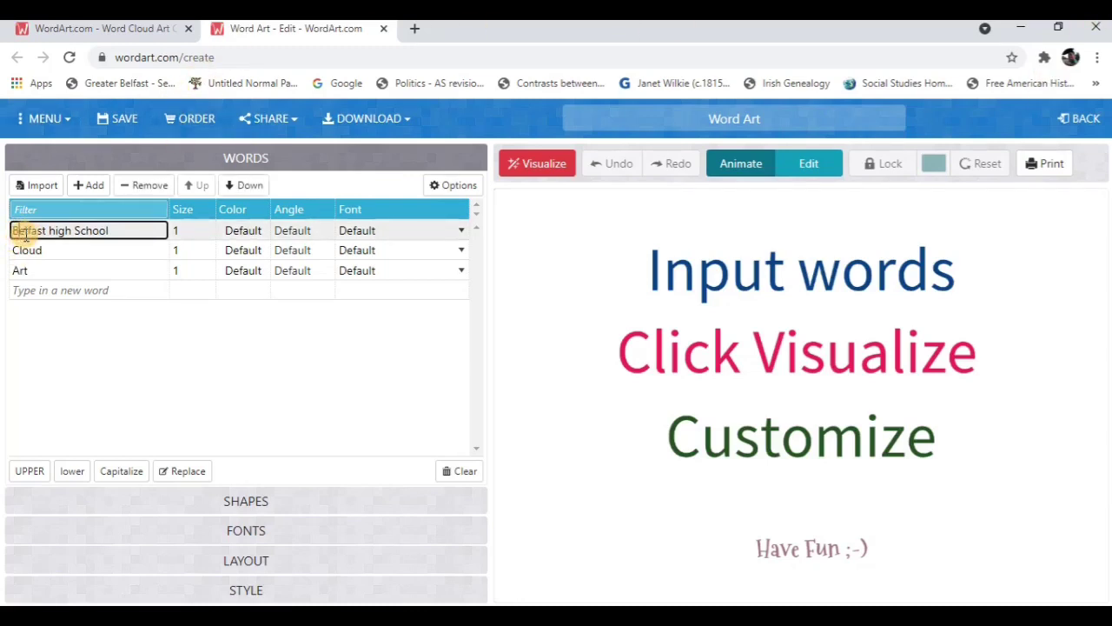
Replace the sample words Cloud and Art with 'HISTORY' and 'GCSE'.
click(71, 250)
drag(72, 251, 11, 250)
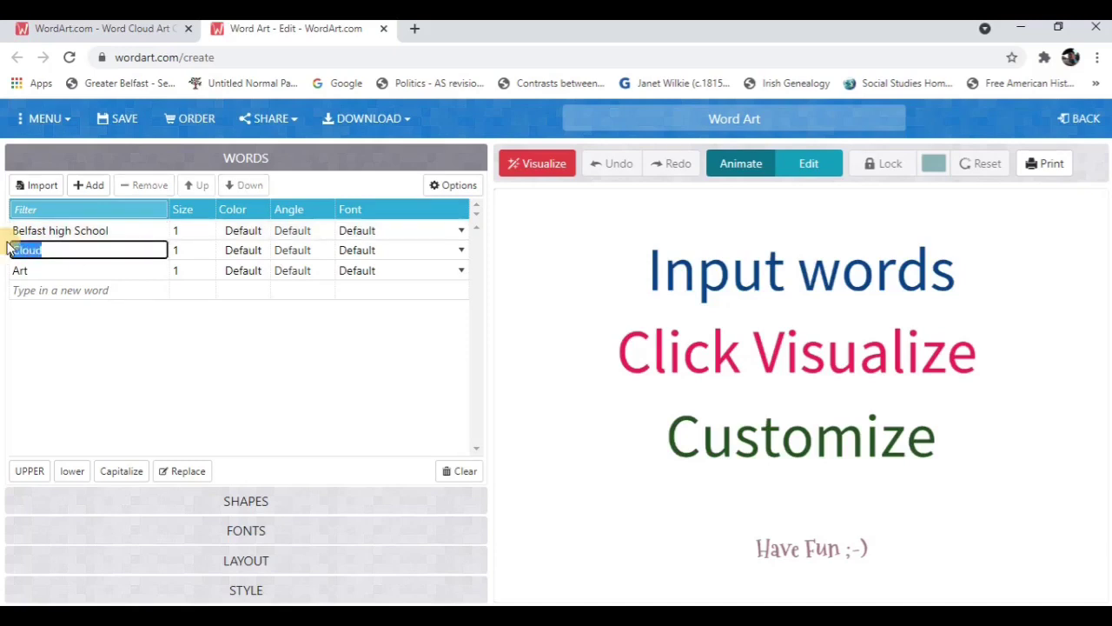
key(BackSpace)
text(HISTORY)
drag(38, 270, 5, 271)
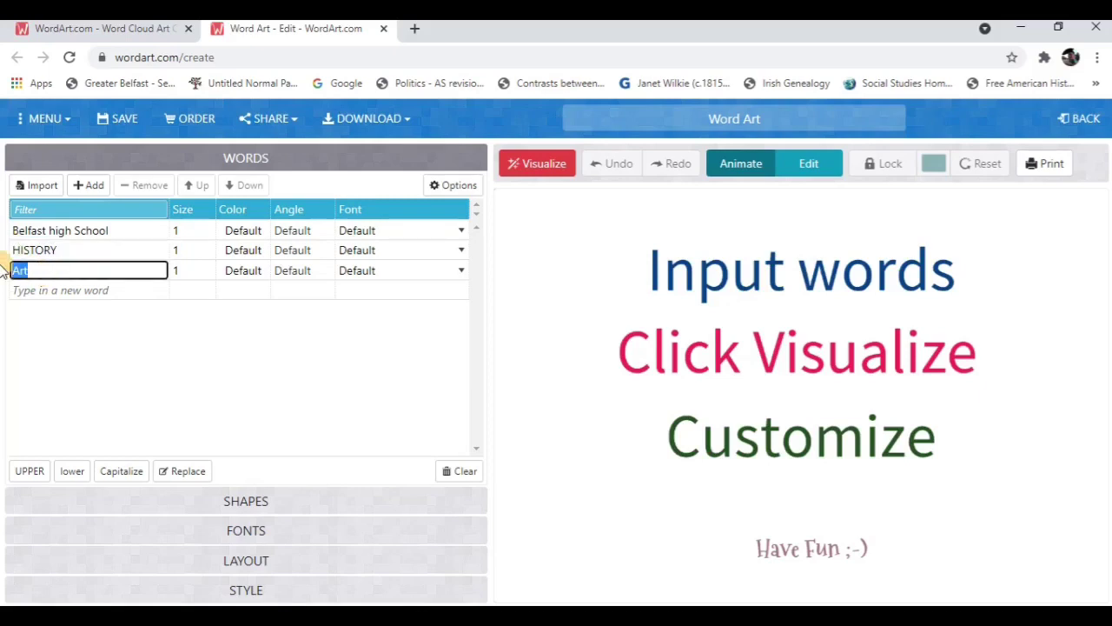
text(GCSE)
Add 'Northern Ireland 1965-98' as a new word and begin entering USA 1920-33.
click(45, 292)
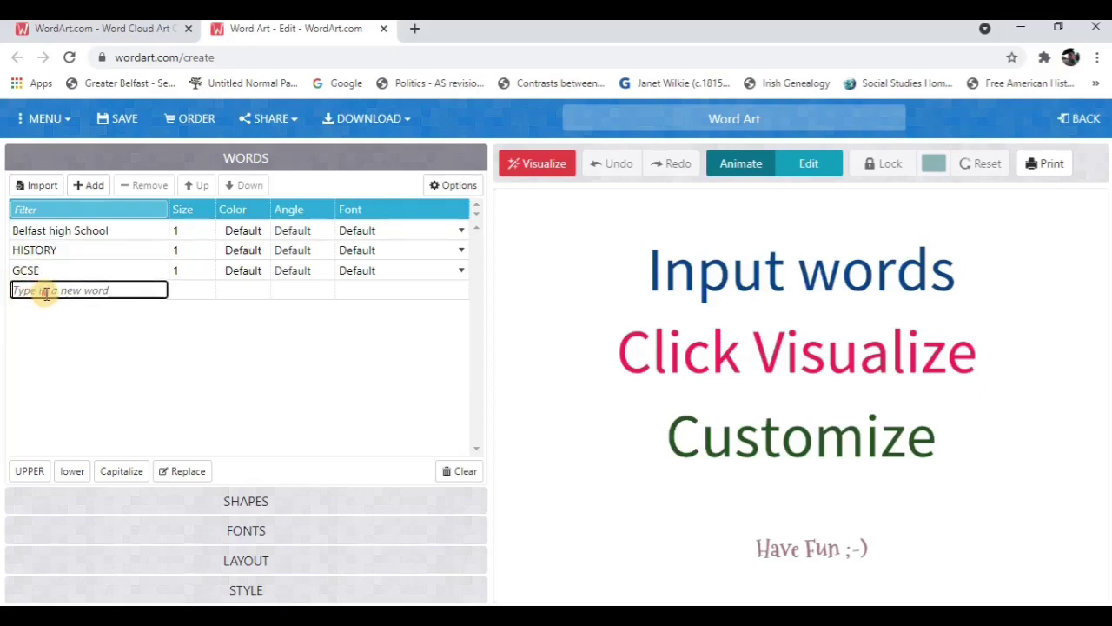
text(N)
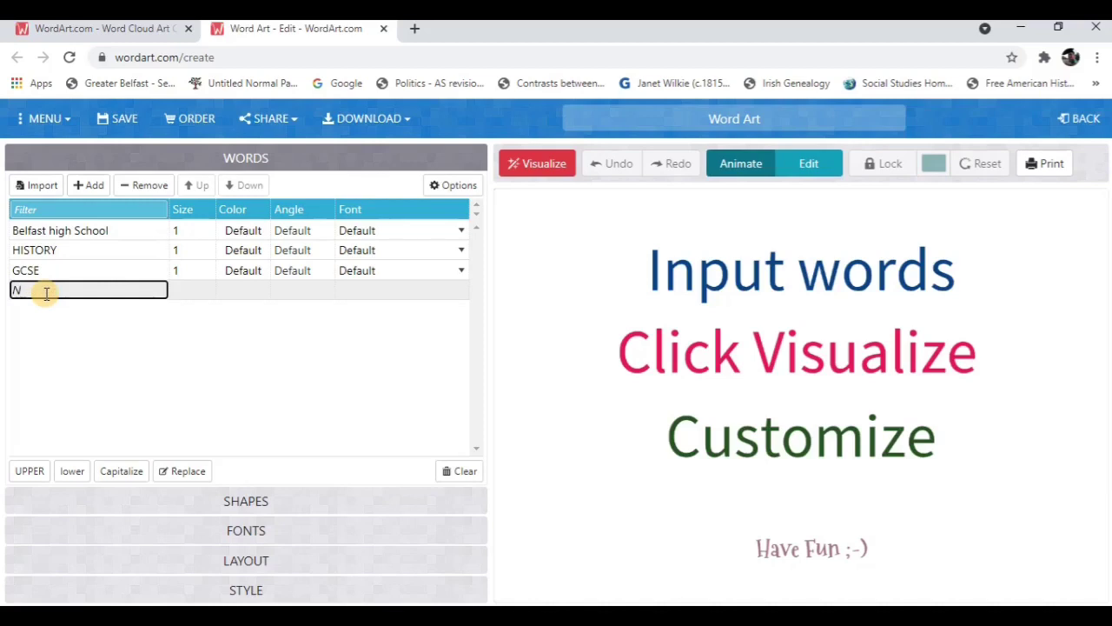
text(orthern iREL)
key(BackSpace)
key(BackSpace)
key(BackSpace)
text(Irel)
text(nad)
key(BackSpace)
key(BackSpace)
key(BackSpace)
key(BackSpace)
key(BackSpace)
key(BackSpace)
text(e)
text(land 196)
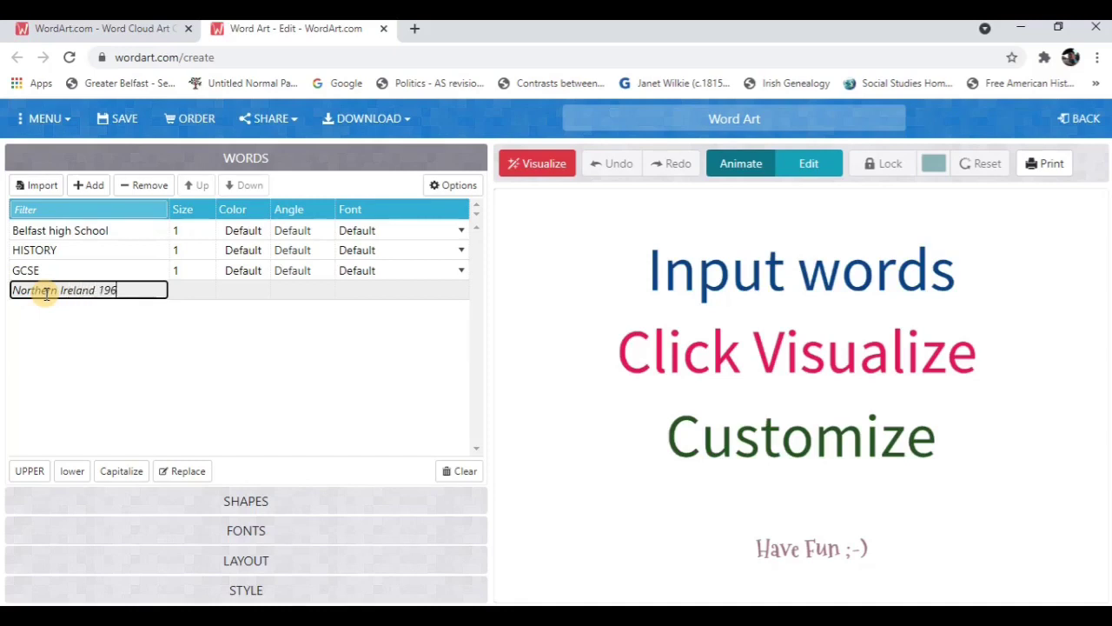
text(5-98)
key(Return)
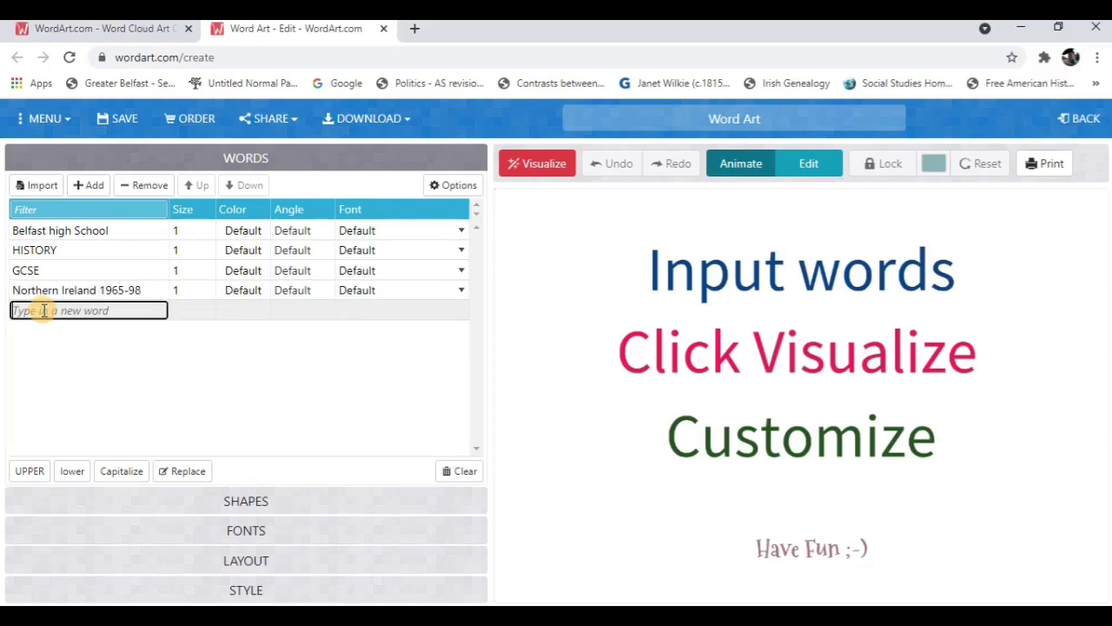
text(USA 1920-)
text(33)
Colour 'Belfast high School' red and 'HISTORY' dark green.
click(249, 234)
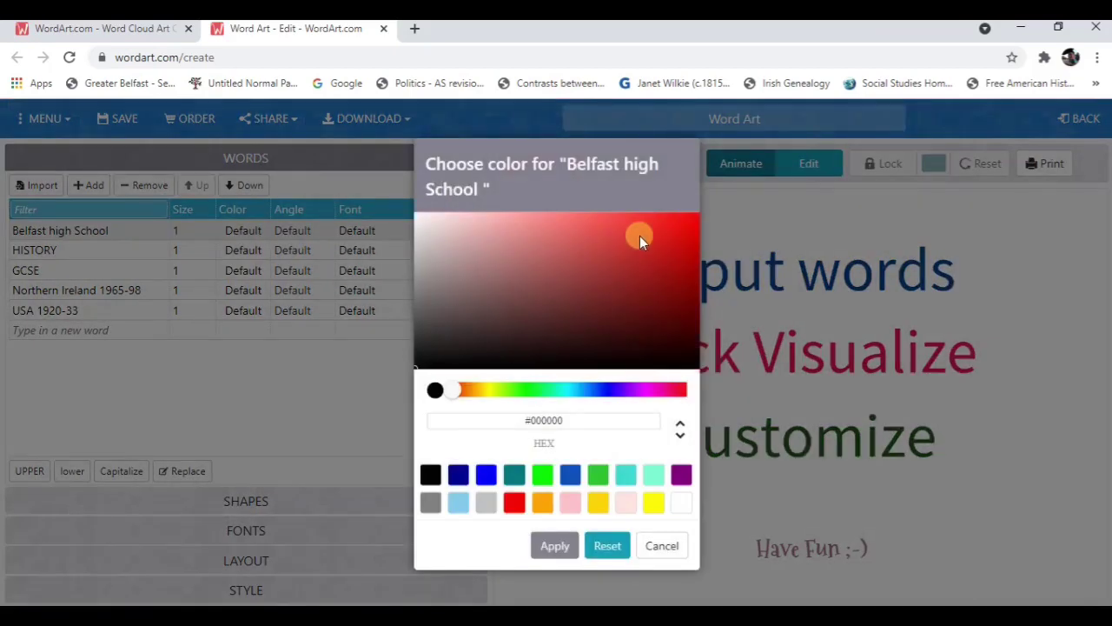
drag(683, 232, 694, 239)
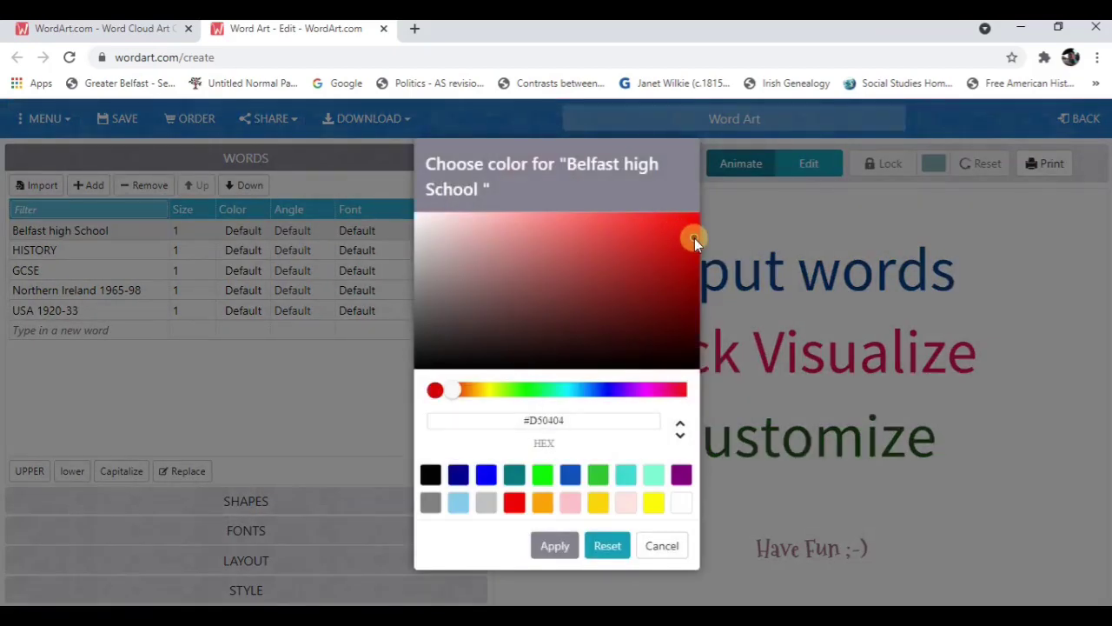
click(556, 545)
click(240, 252)
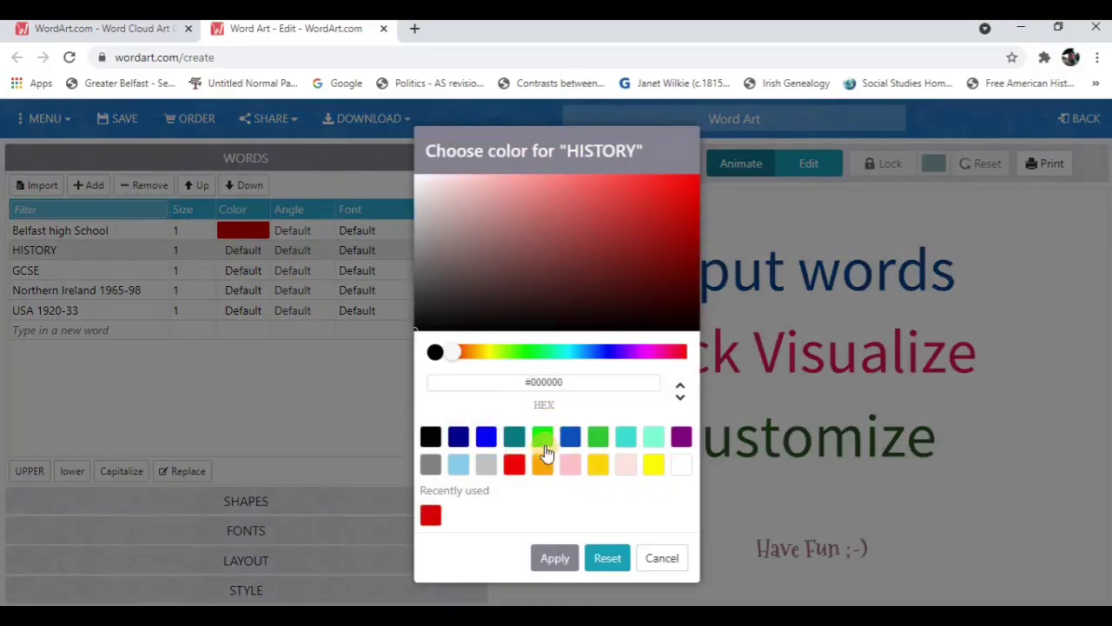
click(598, 436)
click(688, 301)
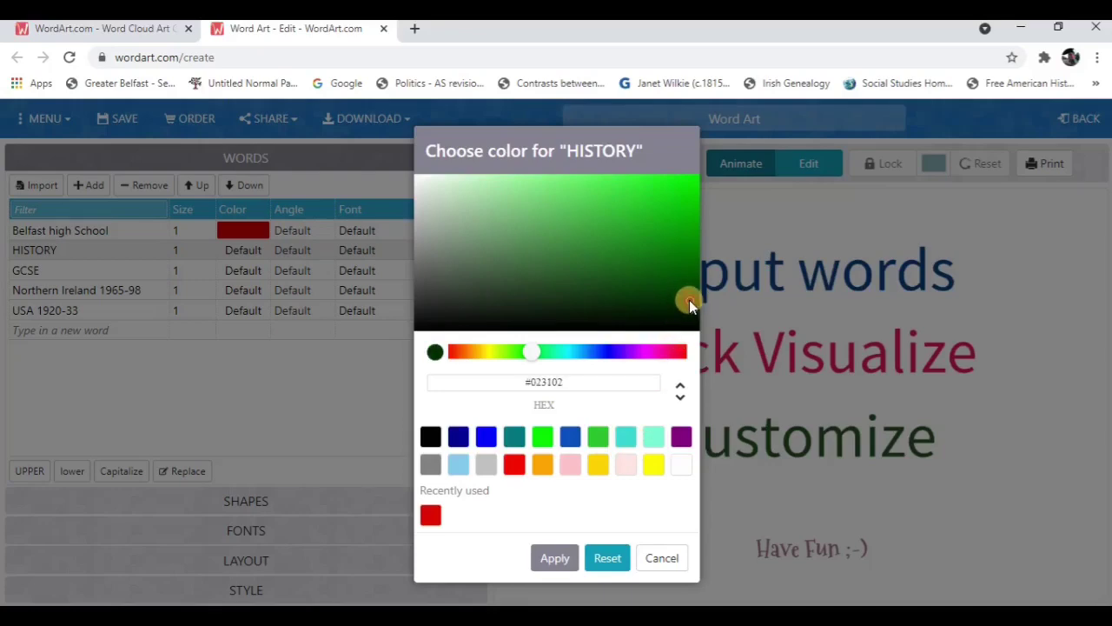
click(556, 563)
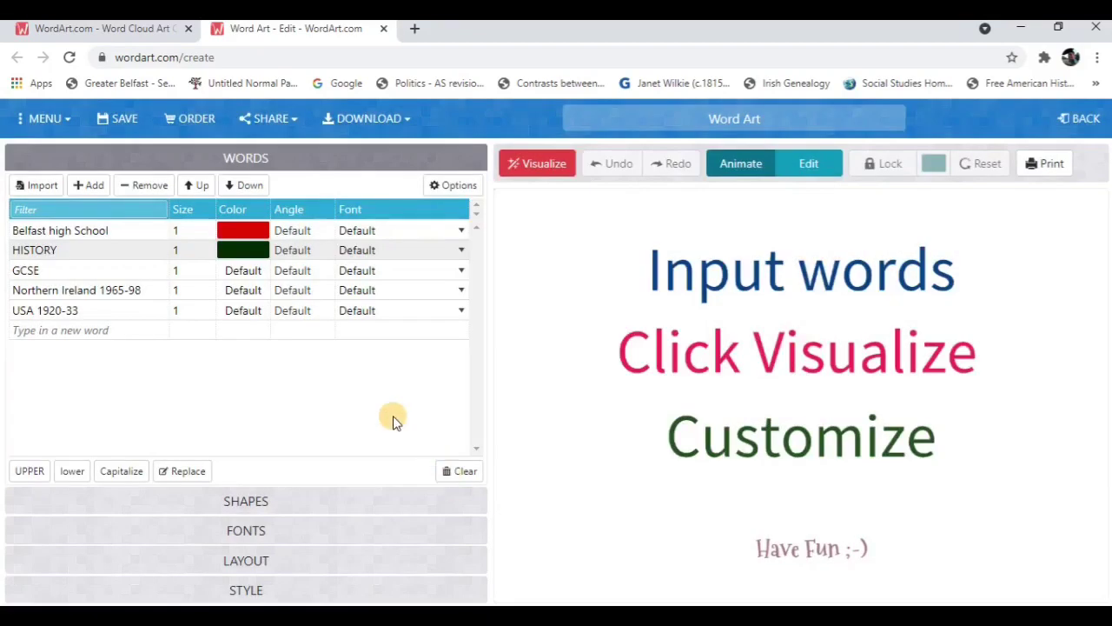
Colour 'Northern Ireland 1965-98' dark blue.
click(247, 290)
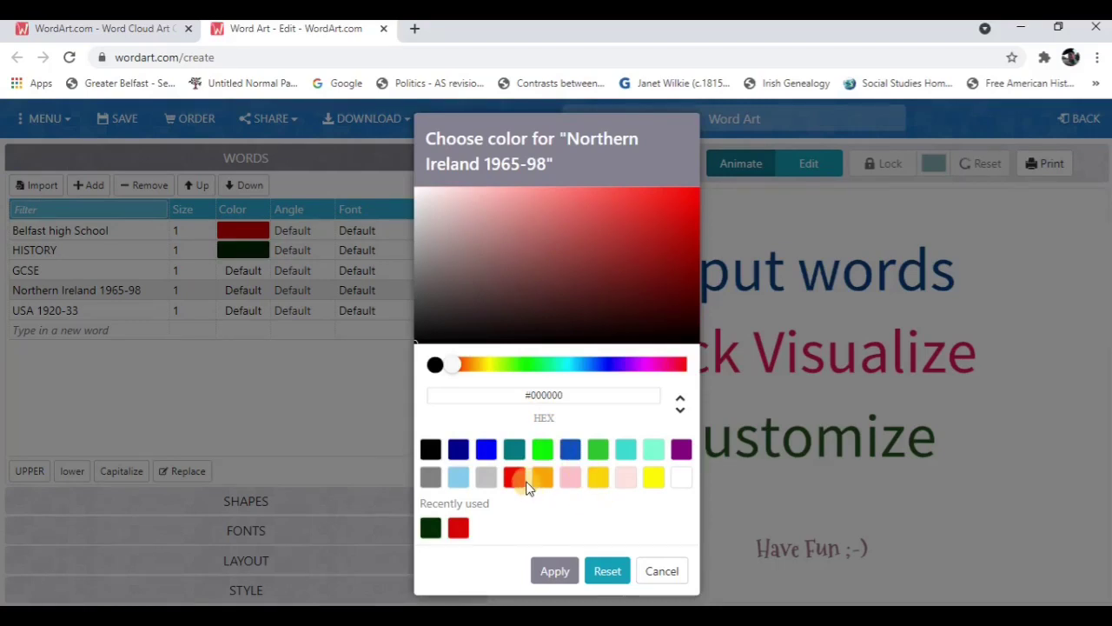
click(460, 528)
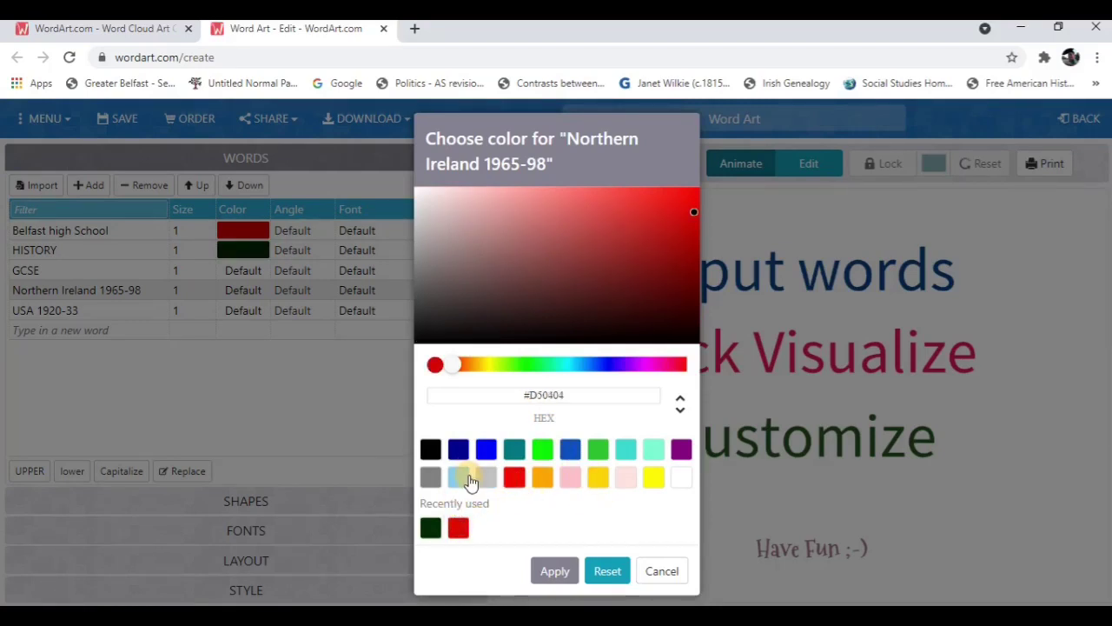
click(458, 449)
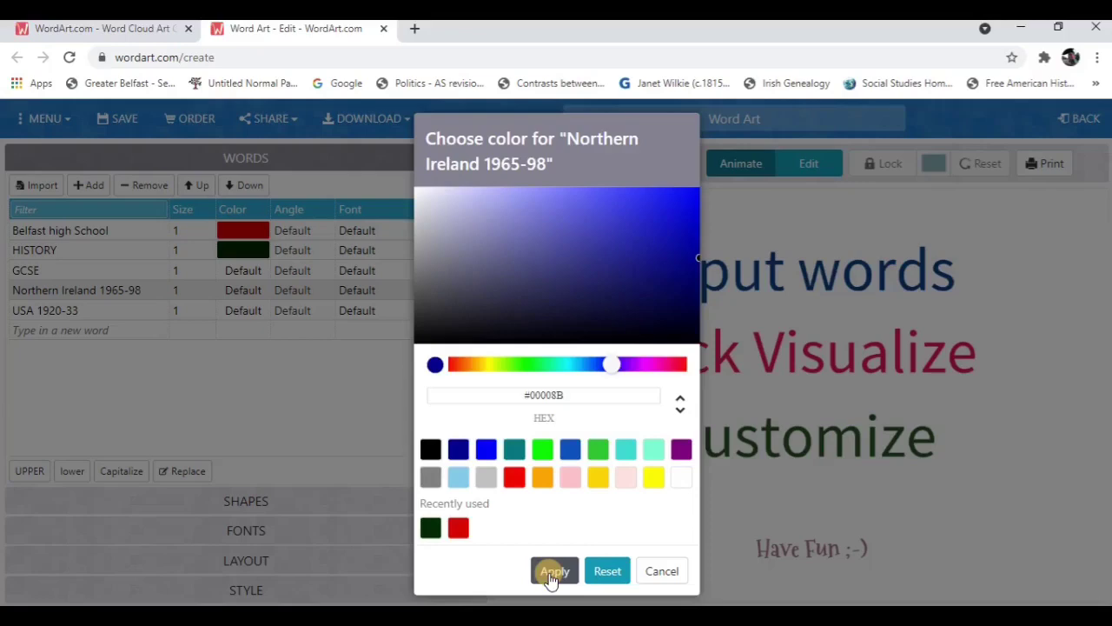
click(554, 571)
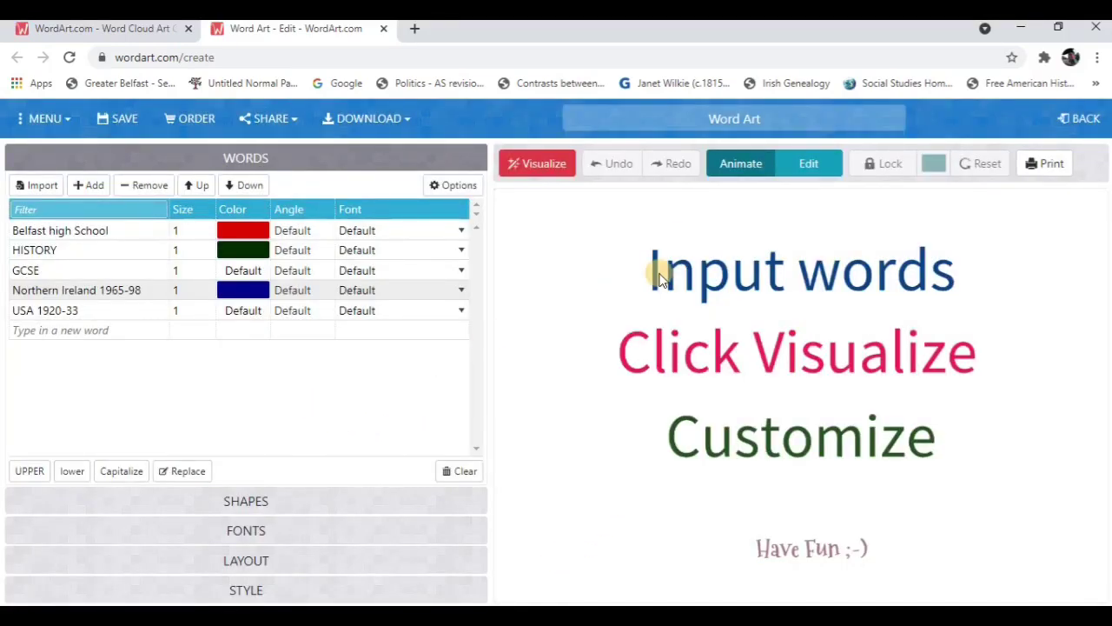
Visualize the cloud so the five history terms render in their chosen colours.
click(549, 169)
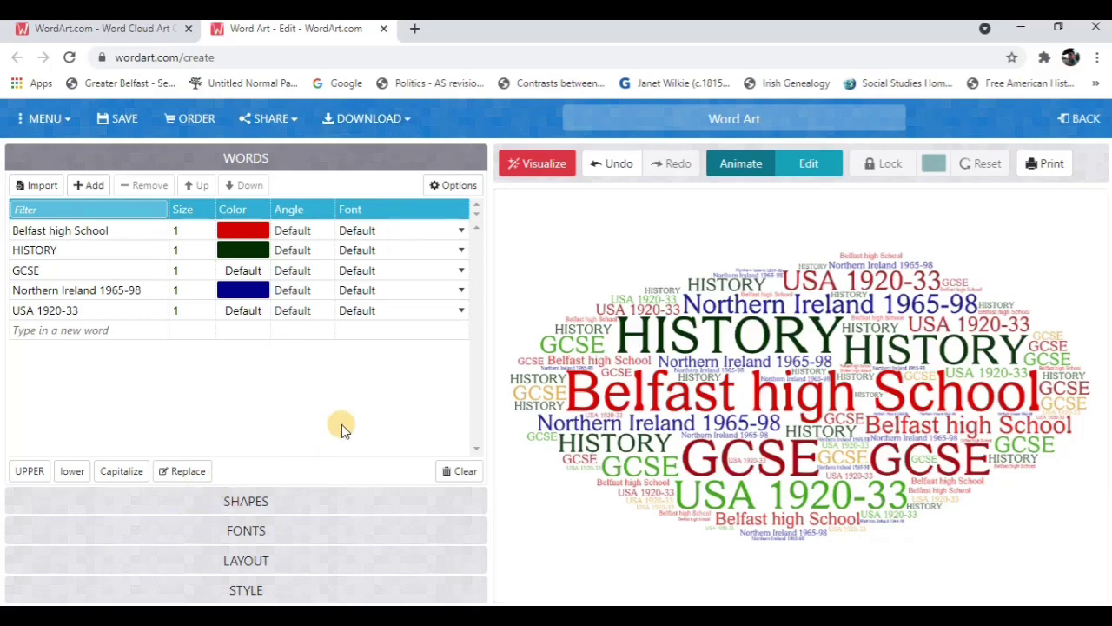
Pick the hammer-and-sickle shape from the Other category and regenerate the cloud.
click(256, 509)
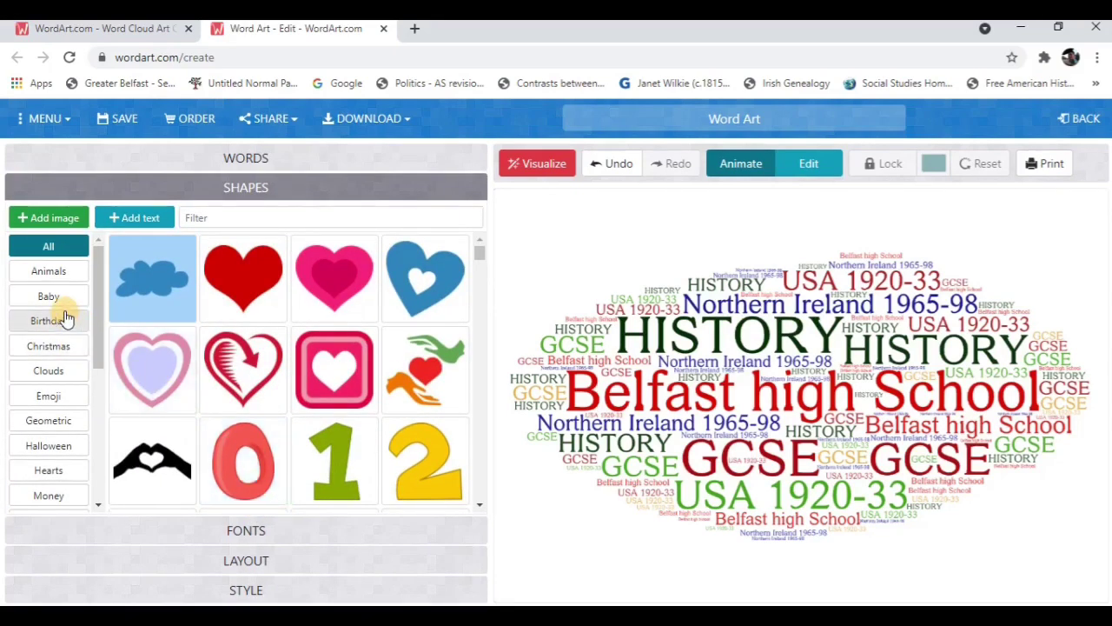
scroll(70, 356, down, 3)
scroll(77, 374, down, 1)
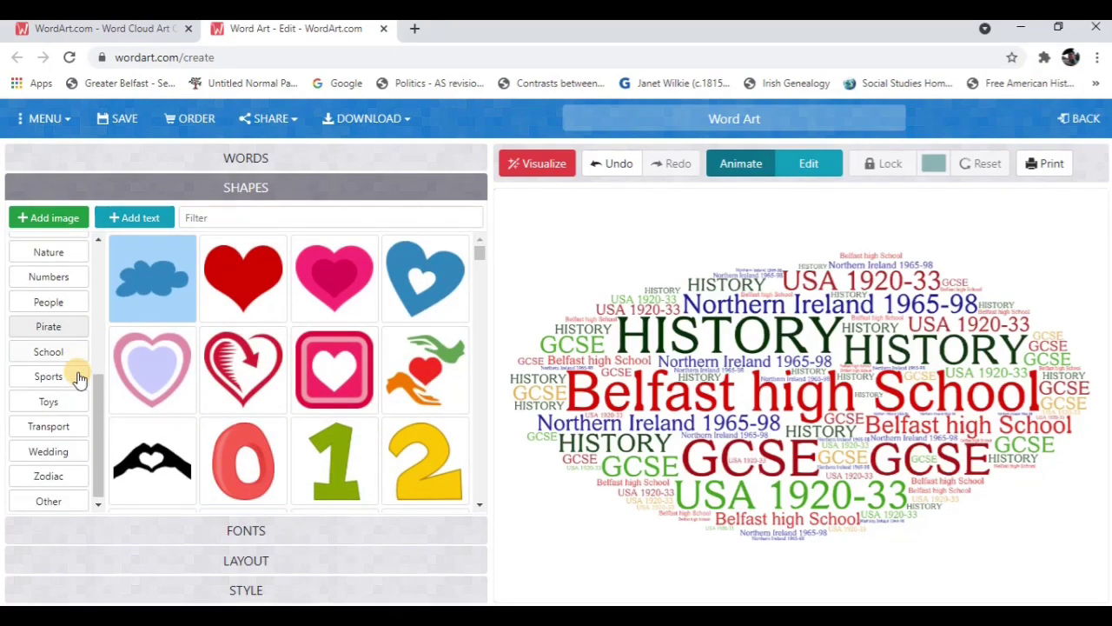
click(49, 501)
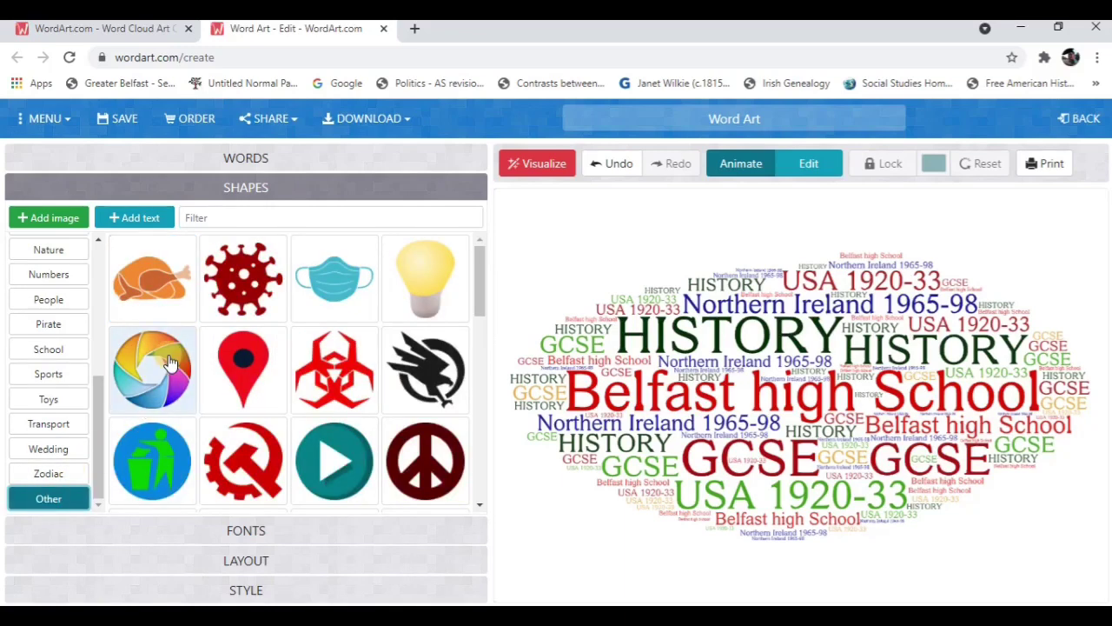
click(257, 390)
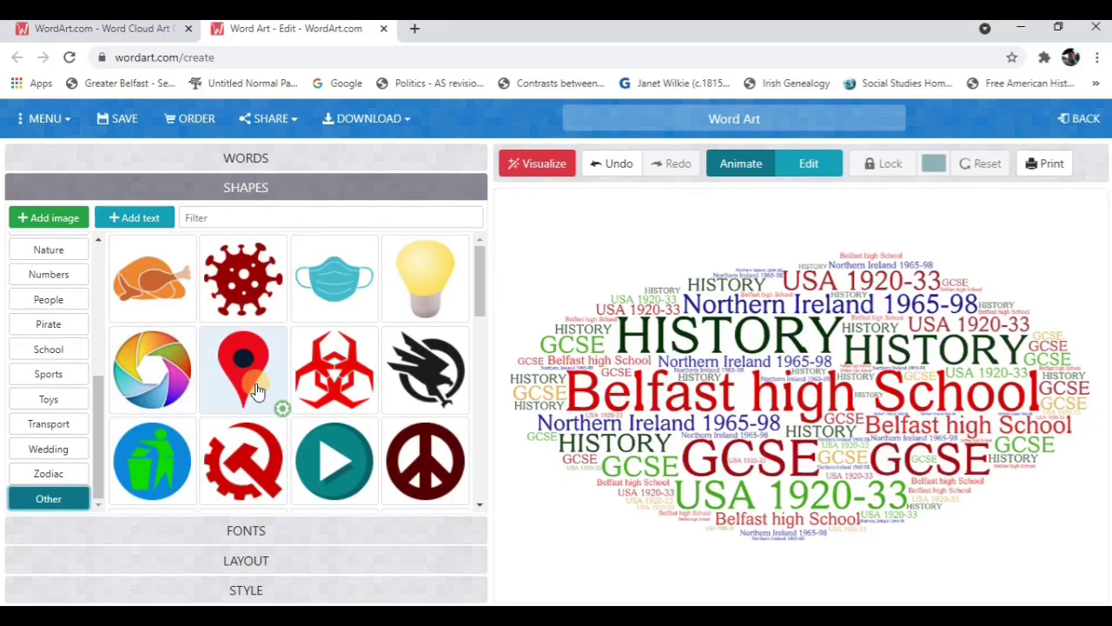
click(261, 465)
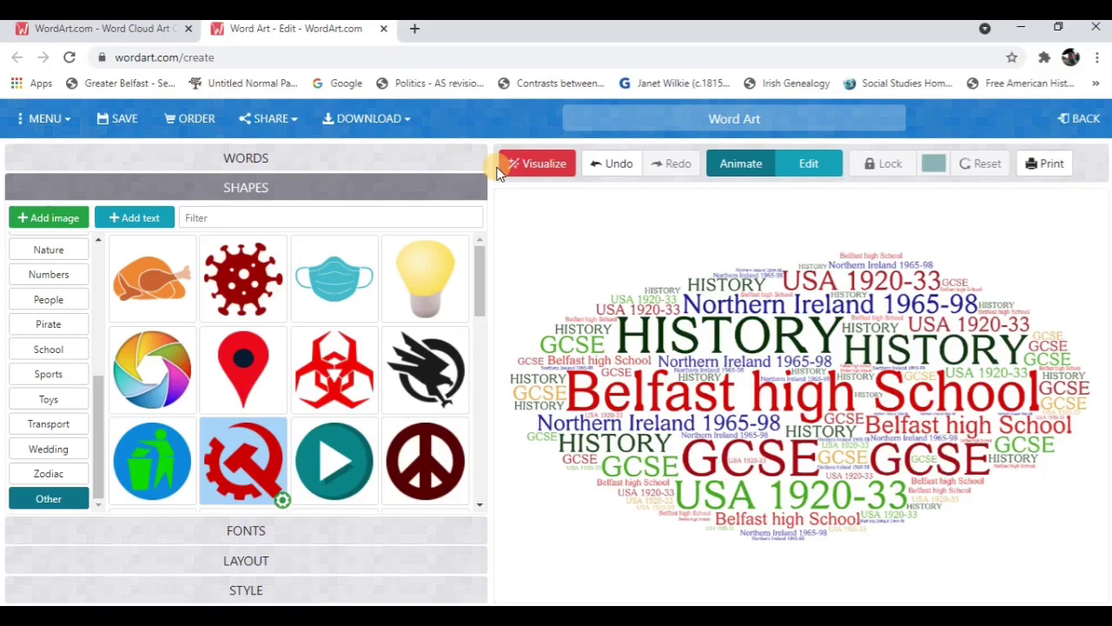
click(539, 163)
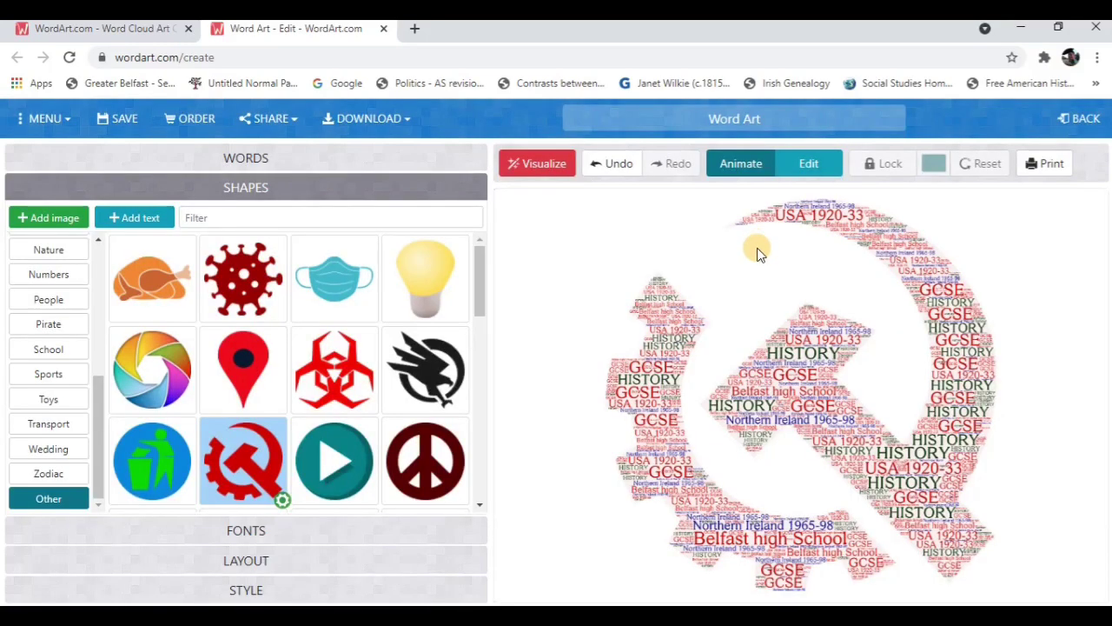
Regenerate the cloud in the light bulb shape, then select the peace-sign shape.
click(436, 274)
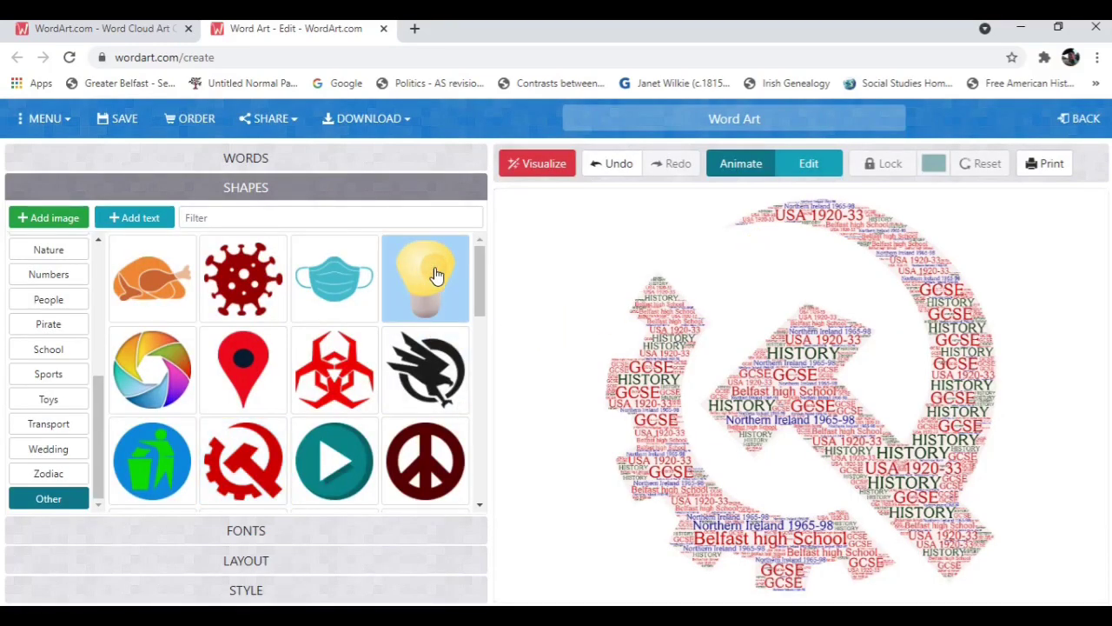
click(536, 163)
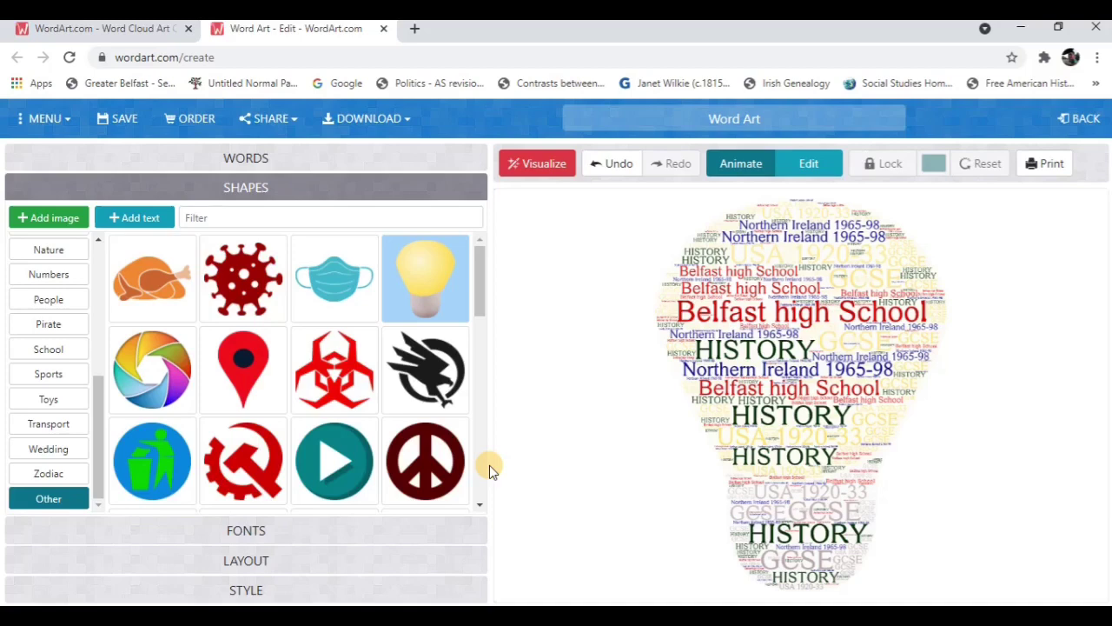
click(451, 469)
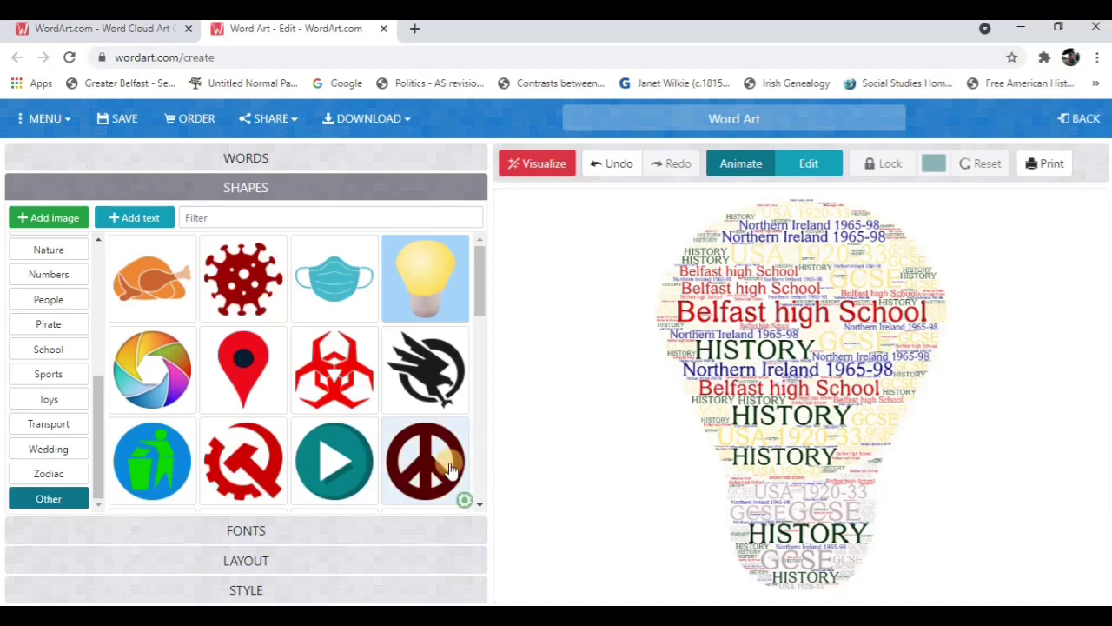